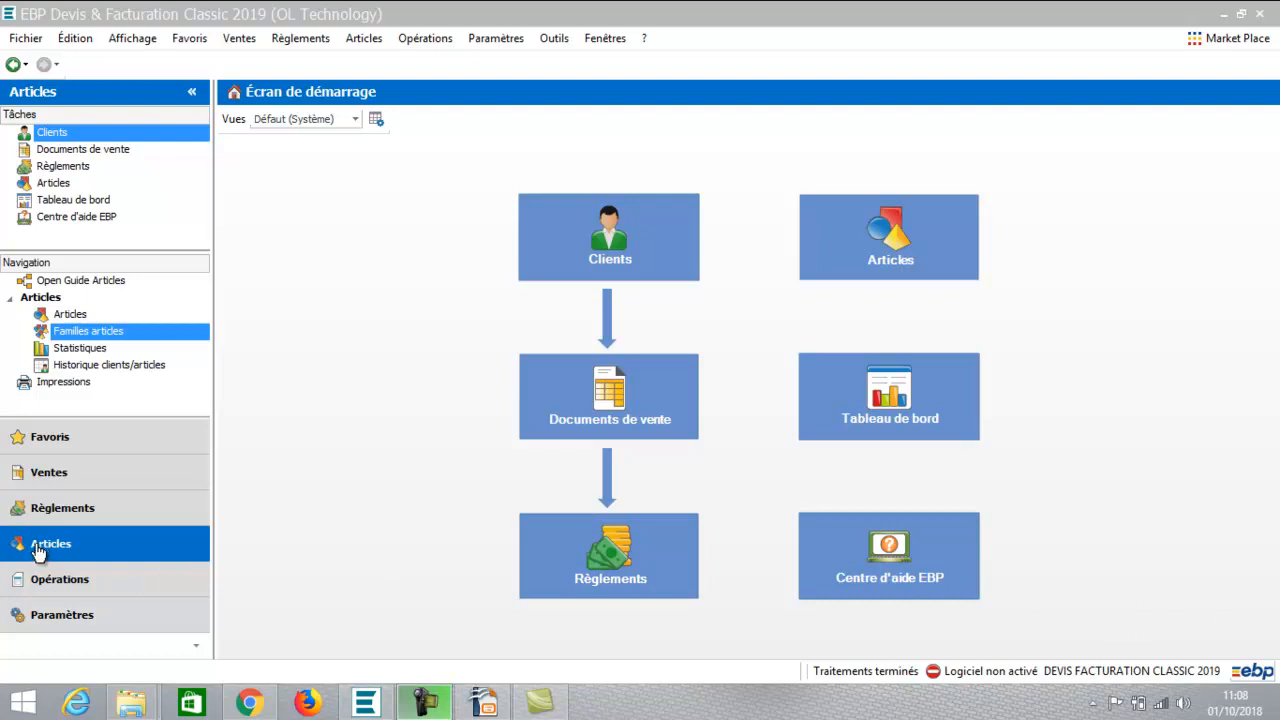
Start a new article family and display its sales accounts for all VAT rates, with the France territory expanded
left_click(88, 337)
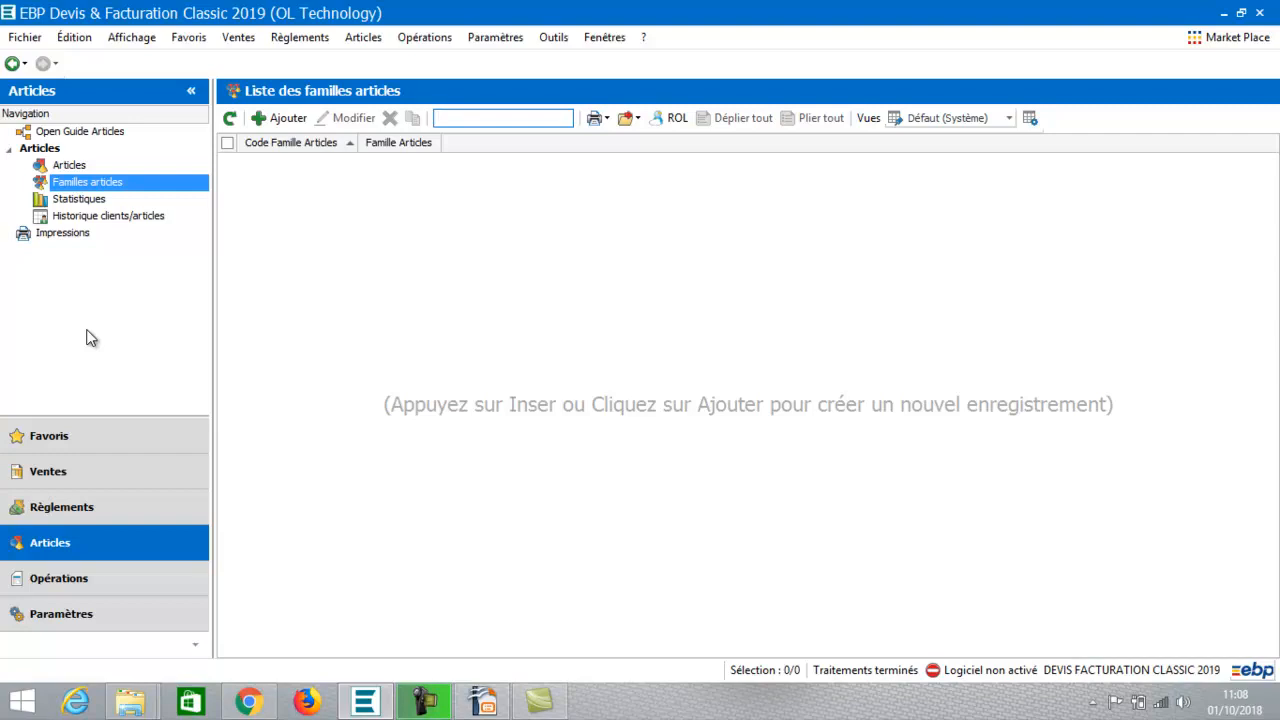
left_click(286, 119)
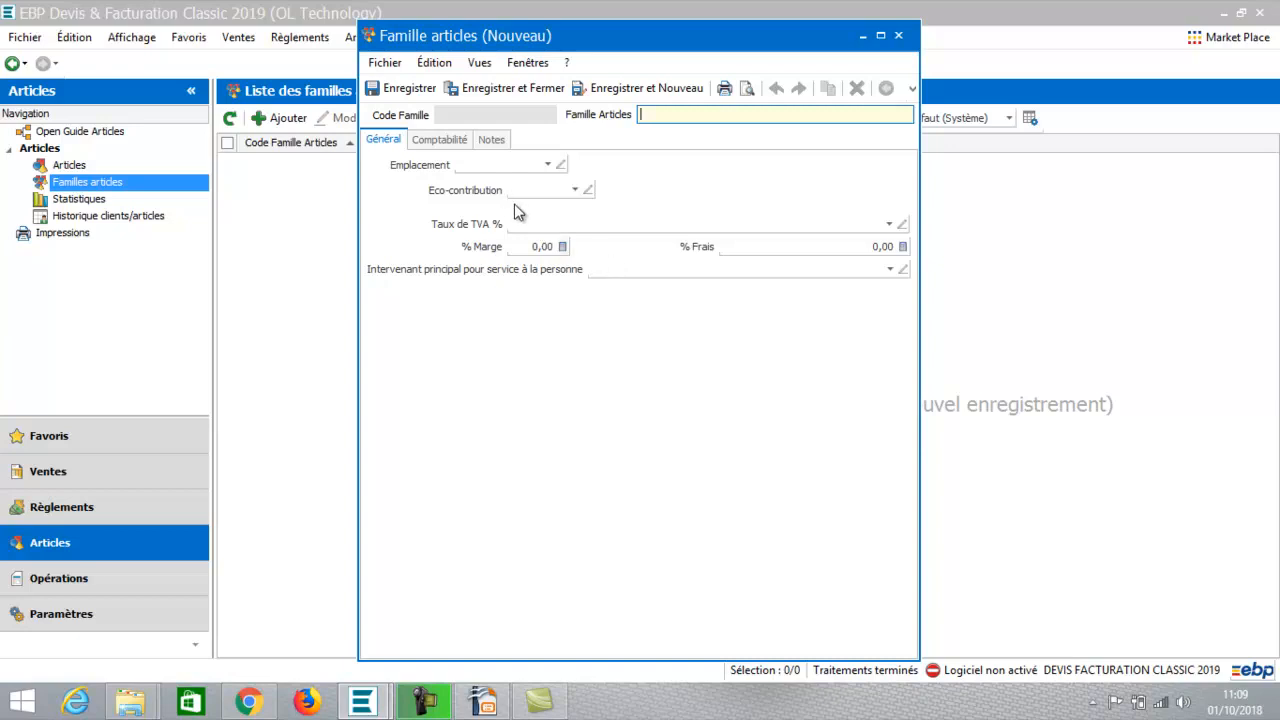
left_click(450, 142)
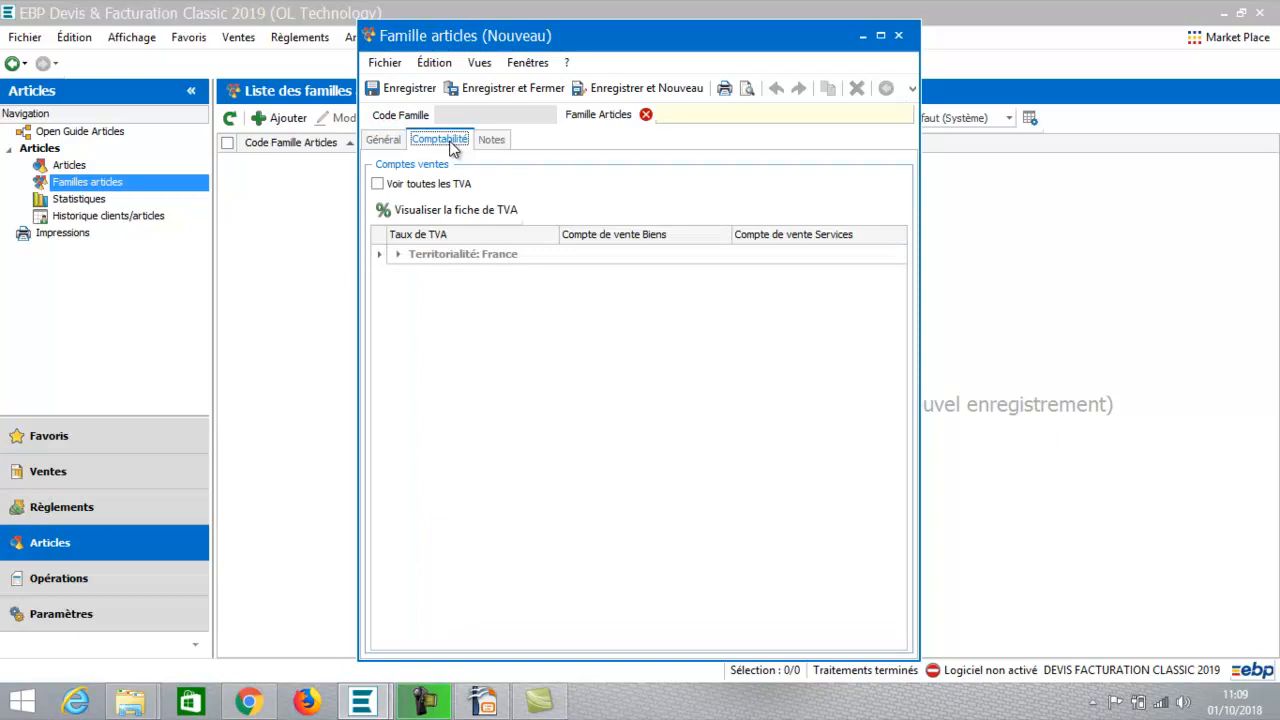
left_click(378, 255)
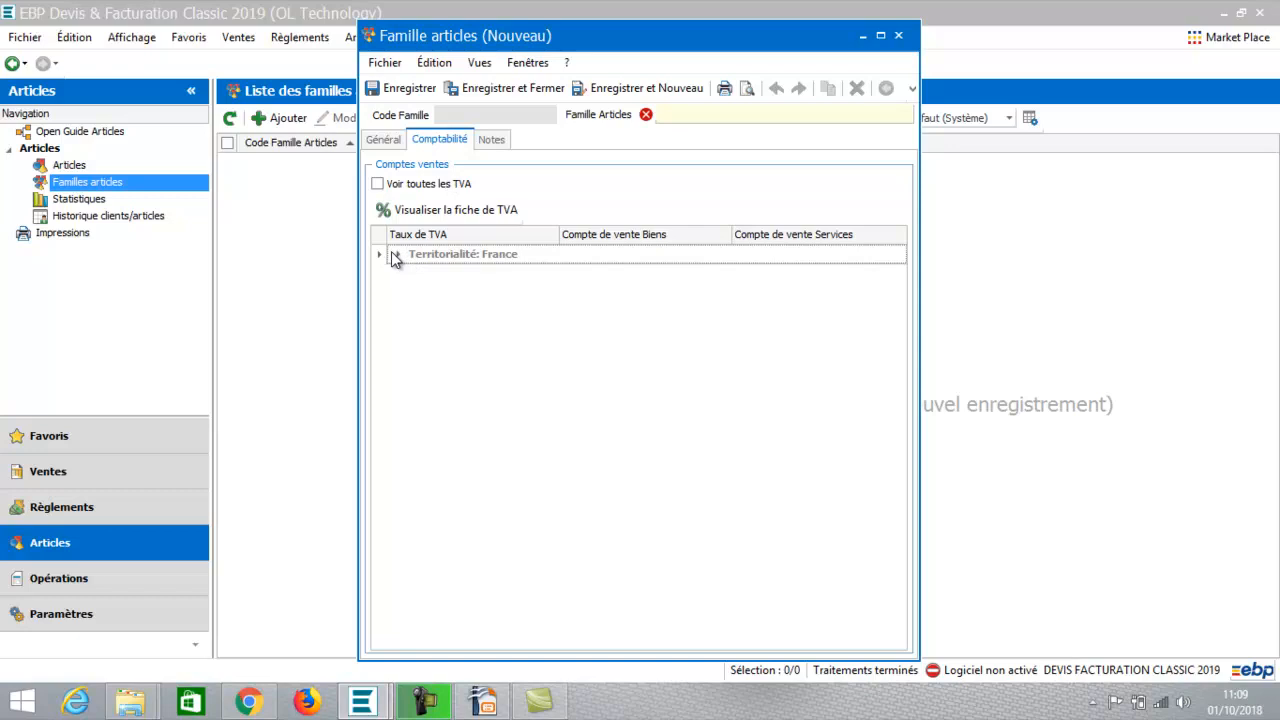
left_click(378, 184)
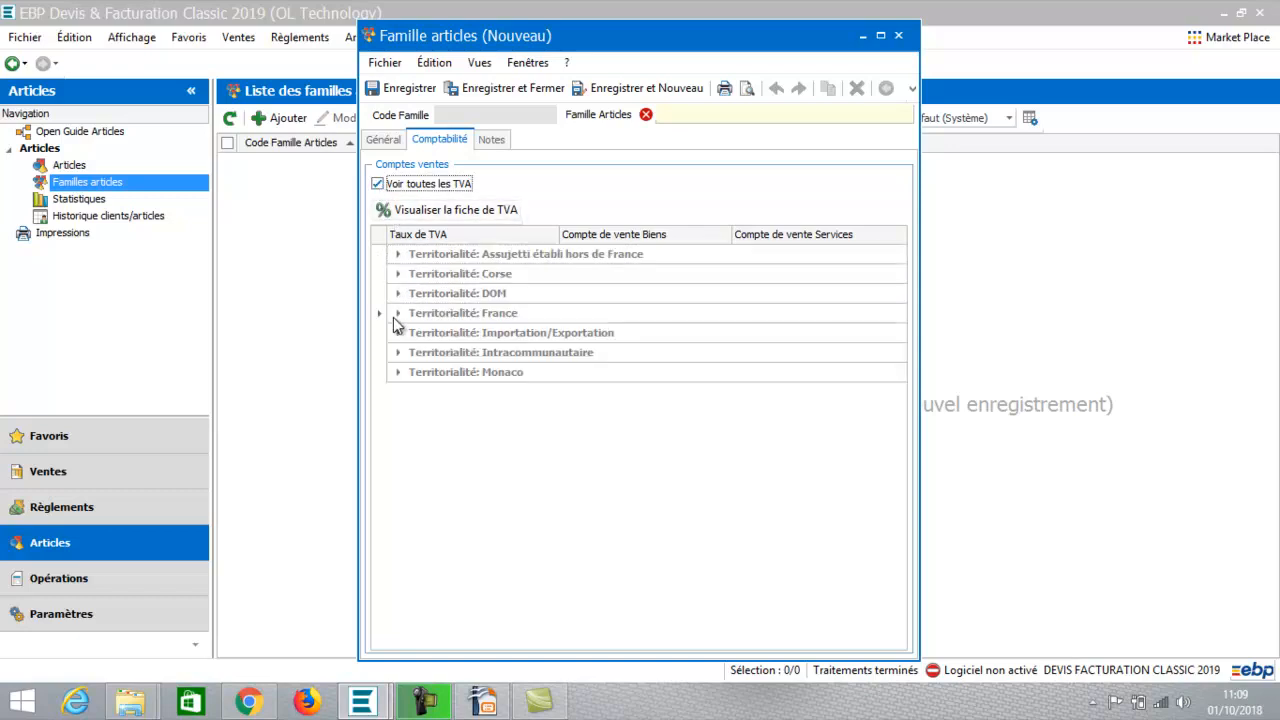
left_click(397, 314)
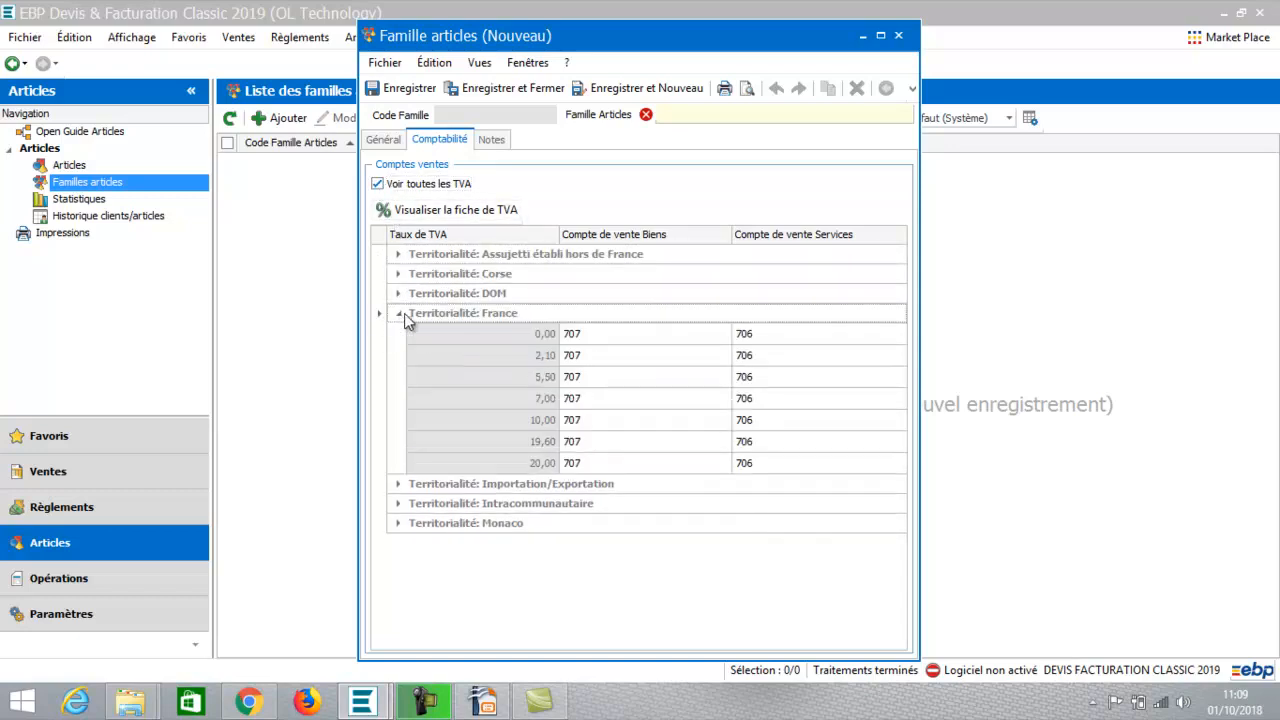
Examine the goods and services sales accounts assigned to the 20% VAT rate for France
left_click(588, 464)
left_click(588, 464)
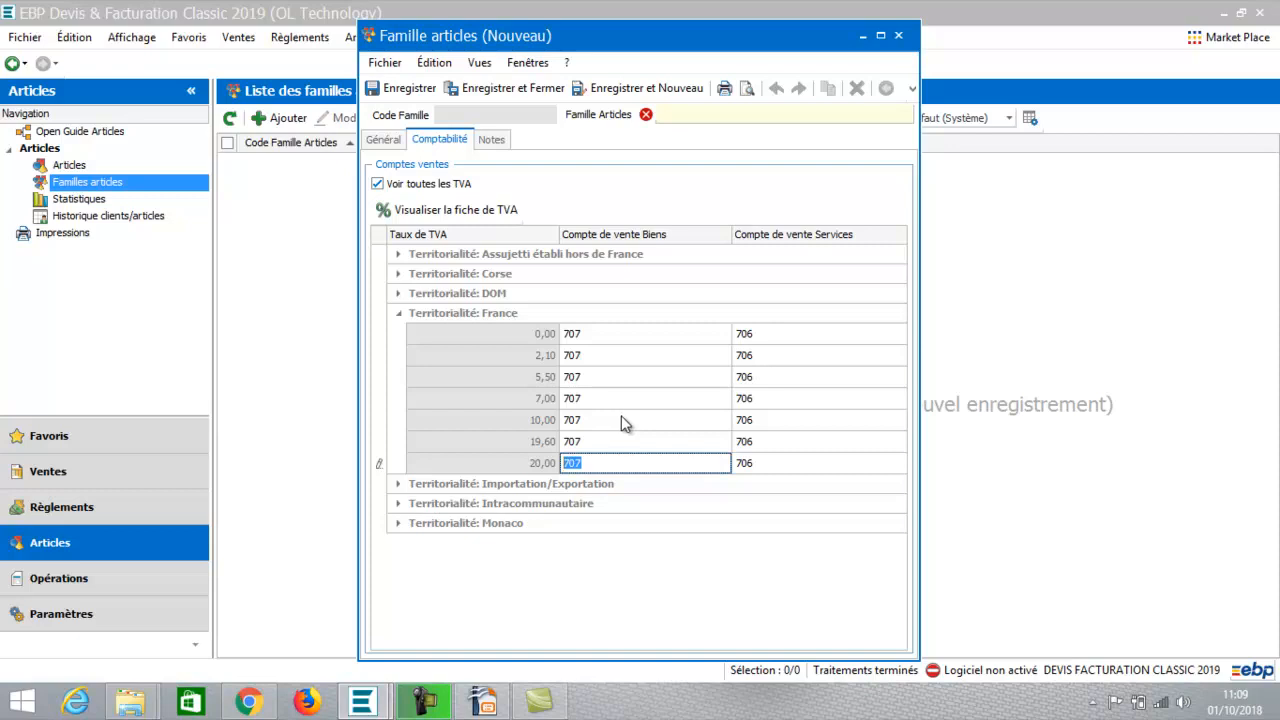
left_click(770, 465)
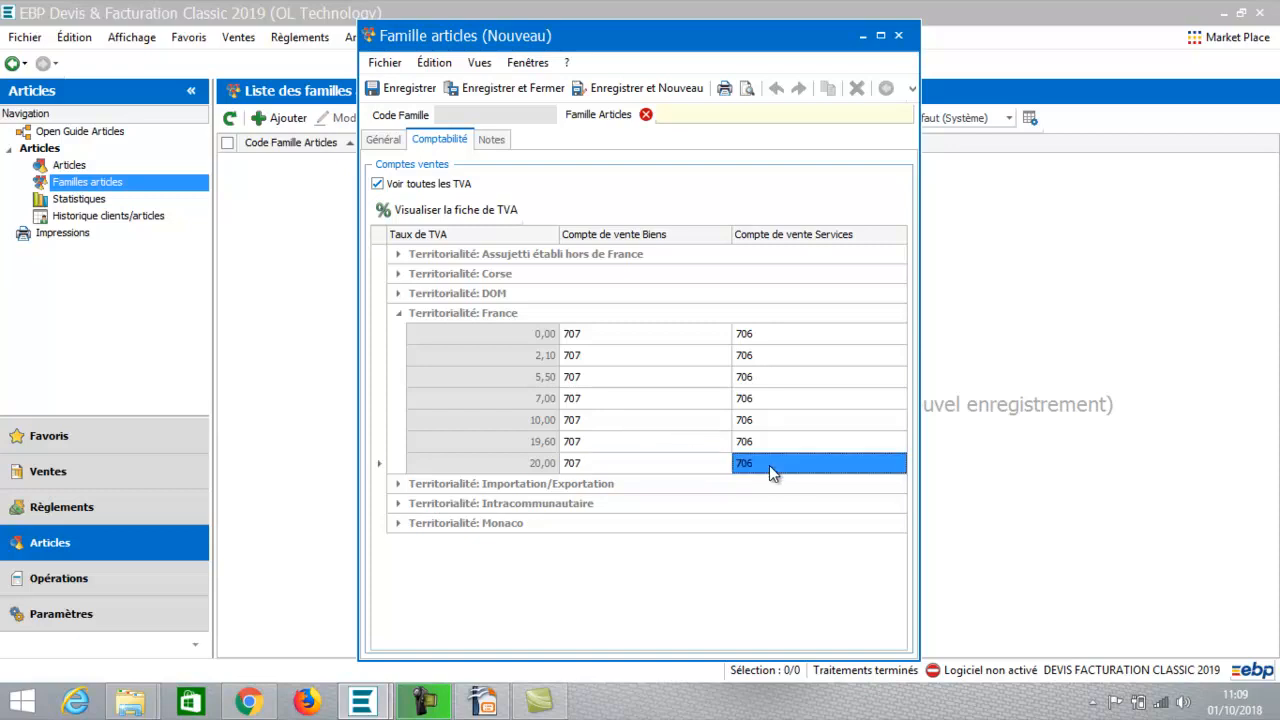
left_click(769, 465)
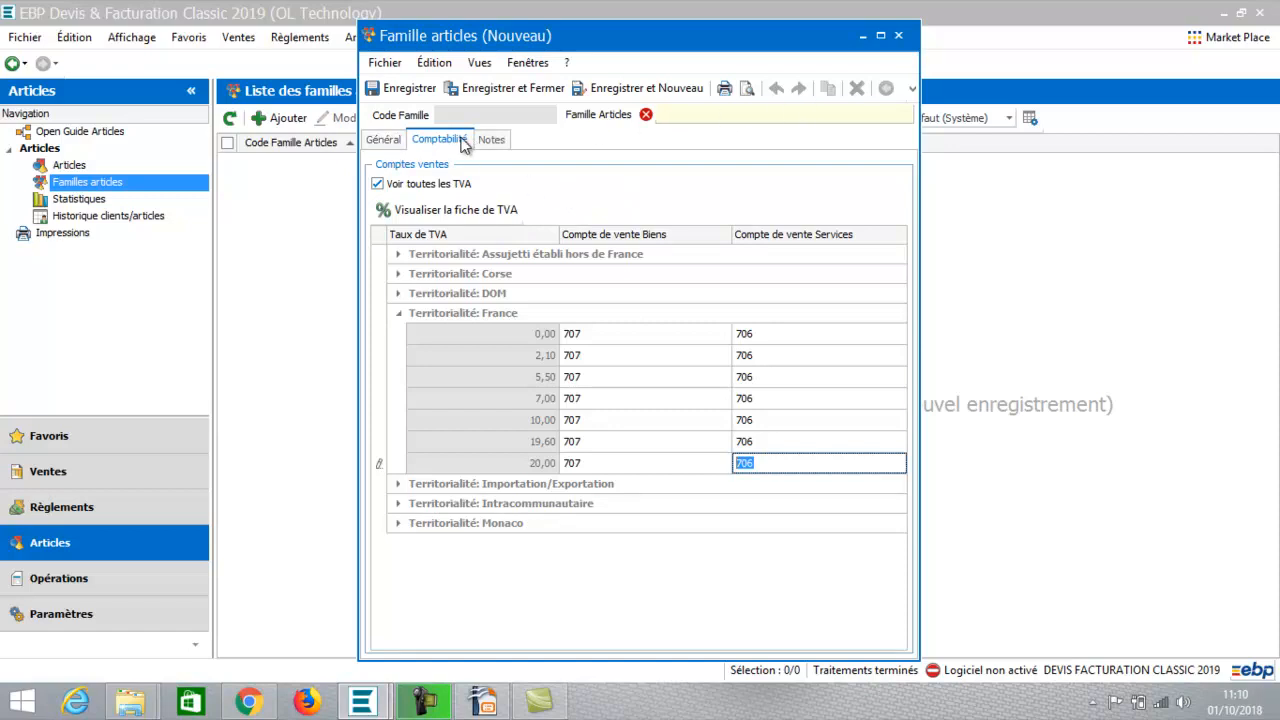
Return to the family's general settings and view the available eco-contribution codes without selecting one
left_click(384, 140)
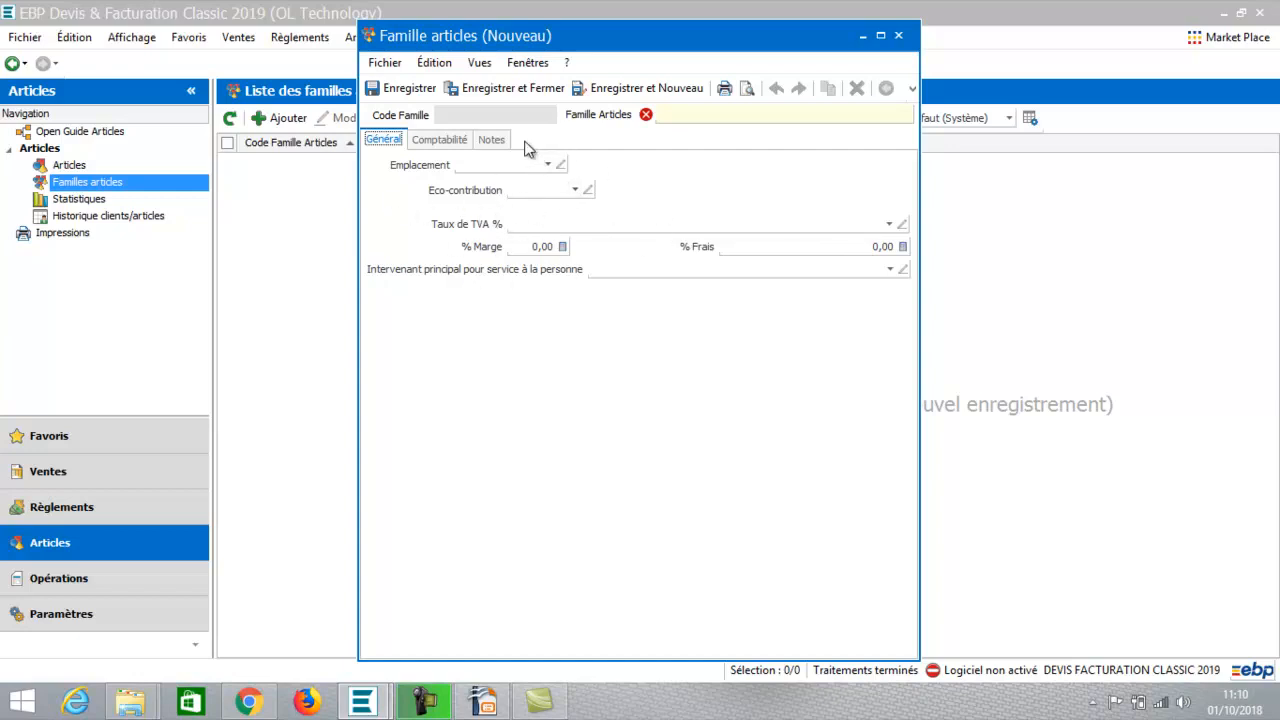
left_click(690, 115)
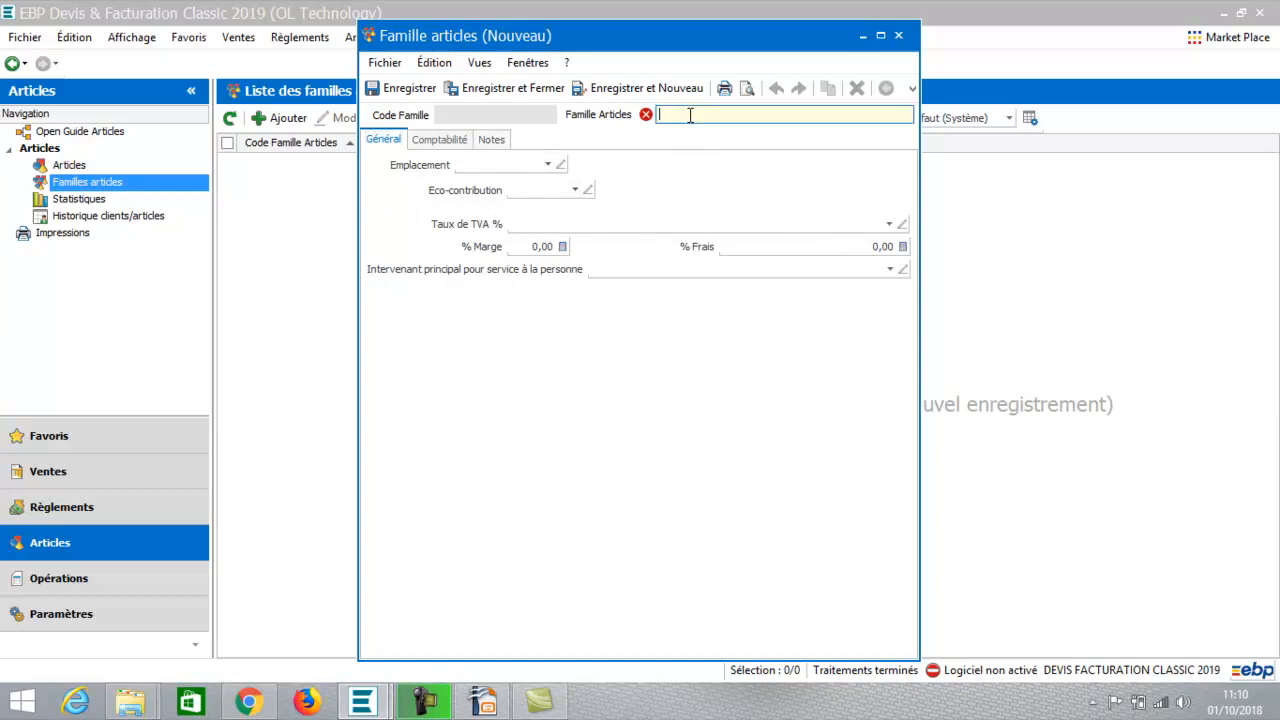
left_click(576, 190)
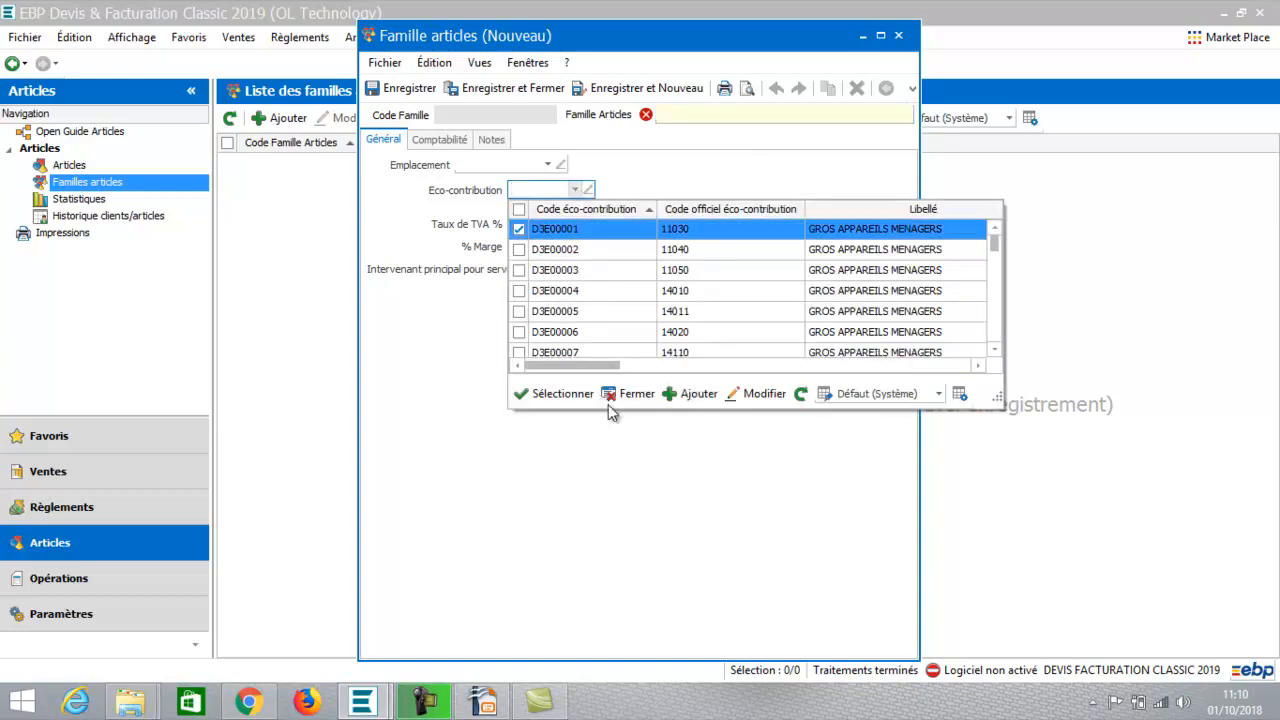
left_click(638, 395)
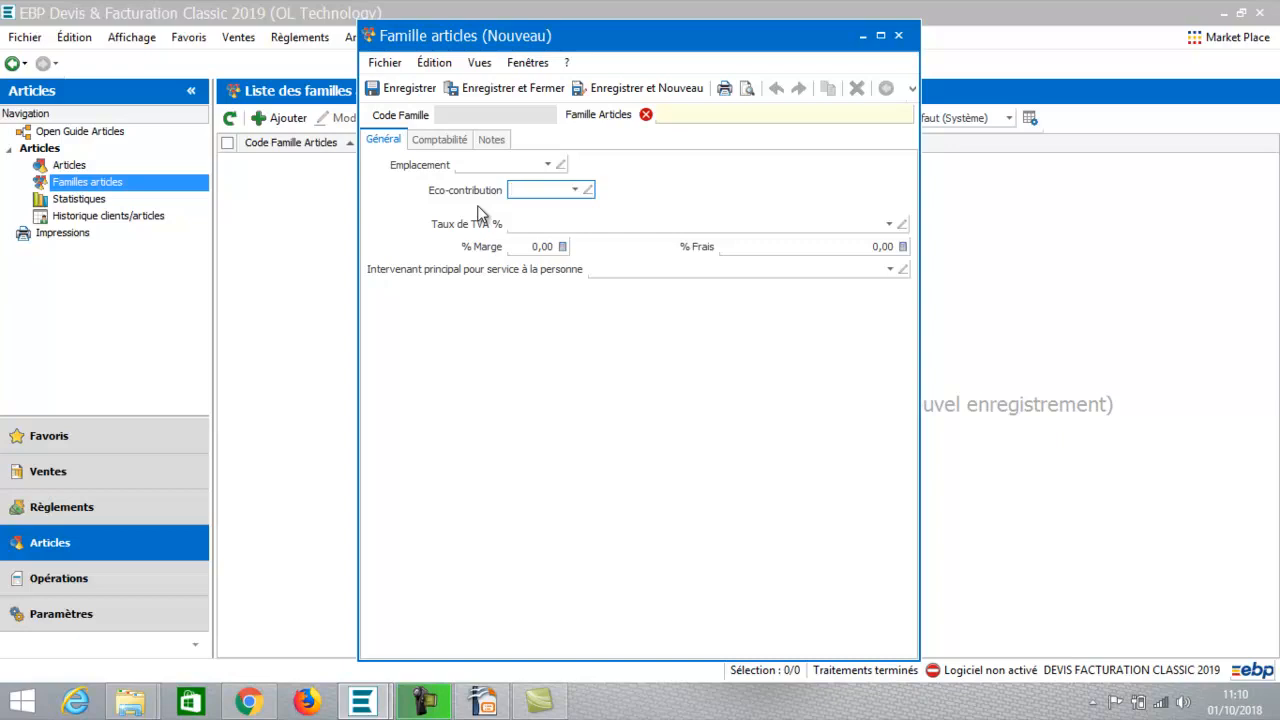
Name the family FORMATION EBP and set its services sales account for France at 20% VAT to 7061
left_click(679, 113)
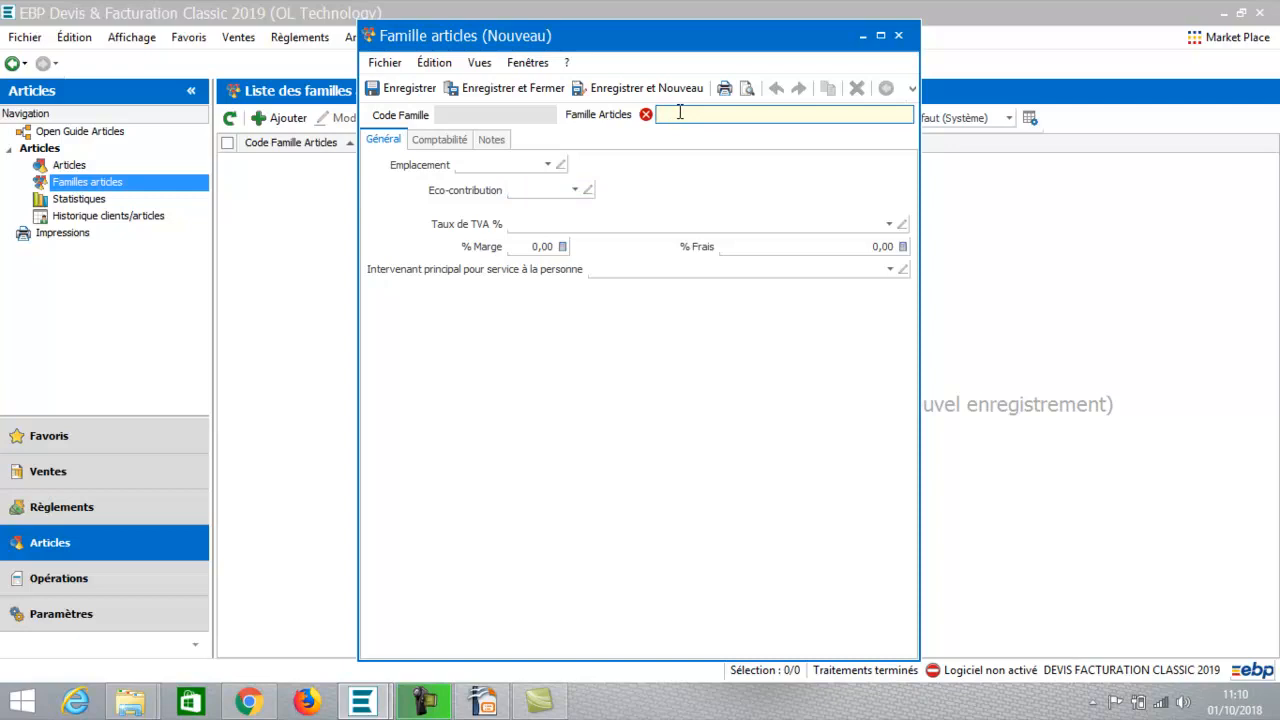
type("FORMATION EBP")
left_click(449, 145)
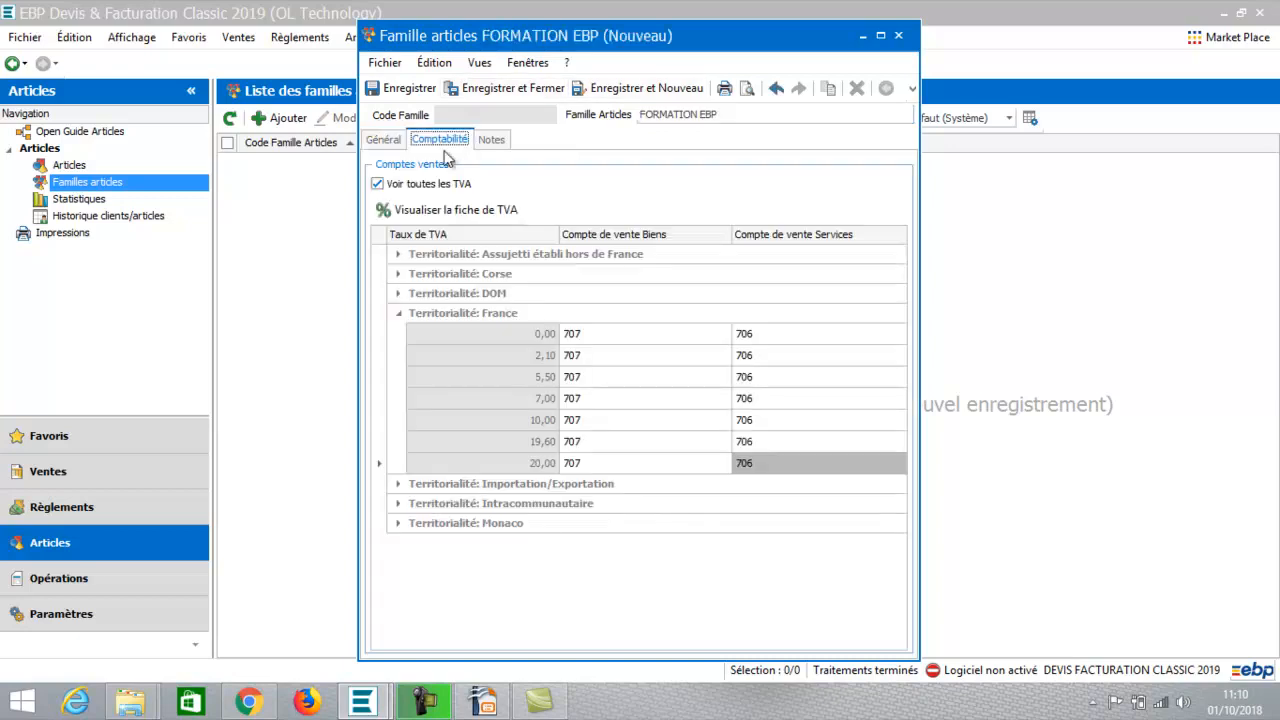
left_click(771, 463)
left_click(772, 464)
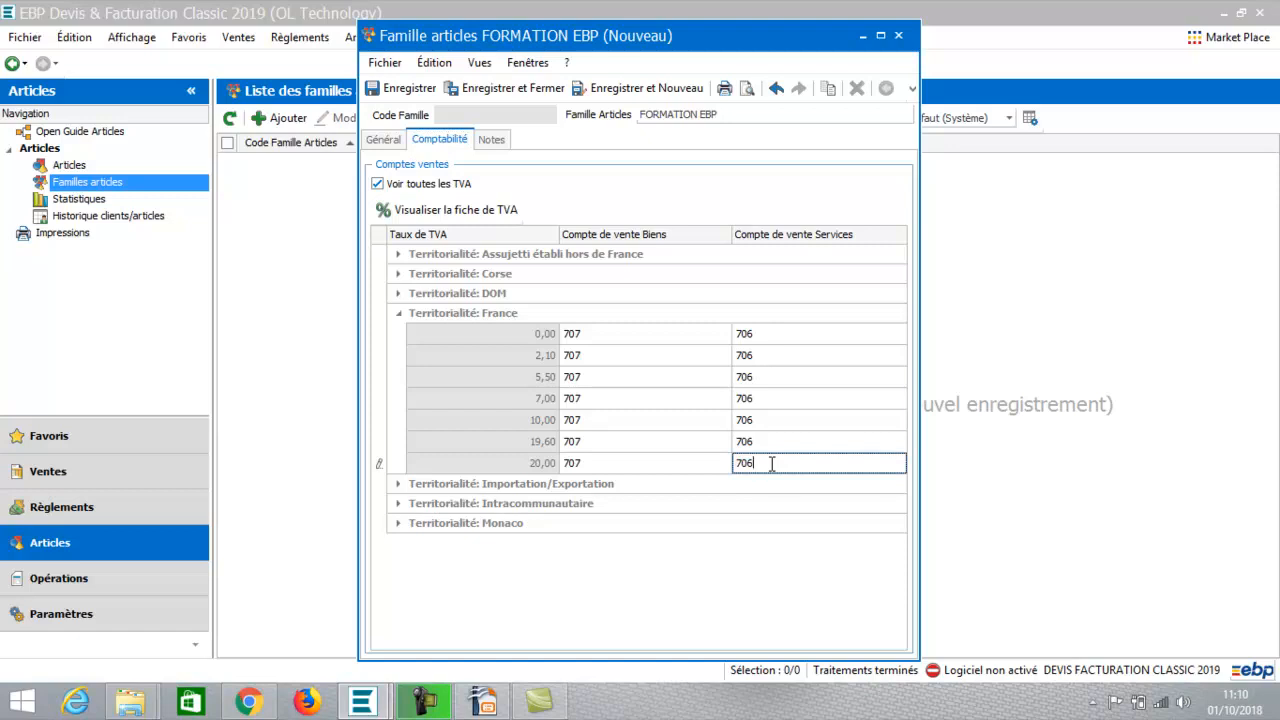
type("100")
key("Tab")
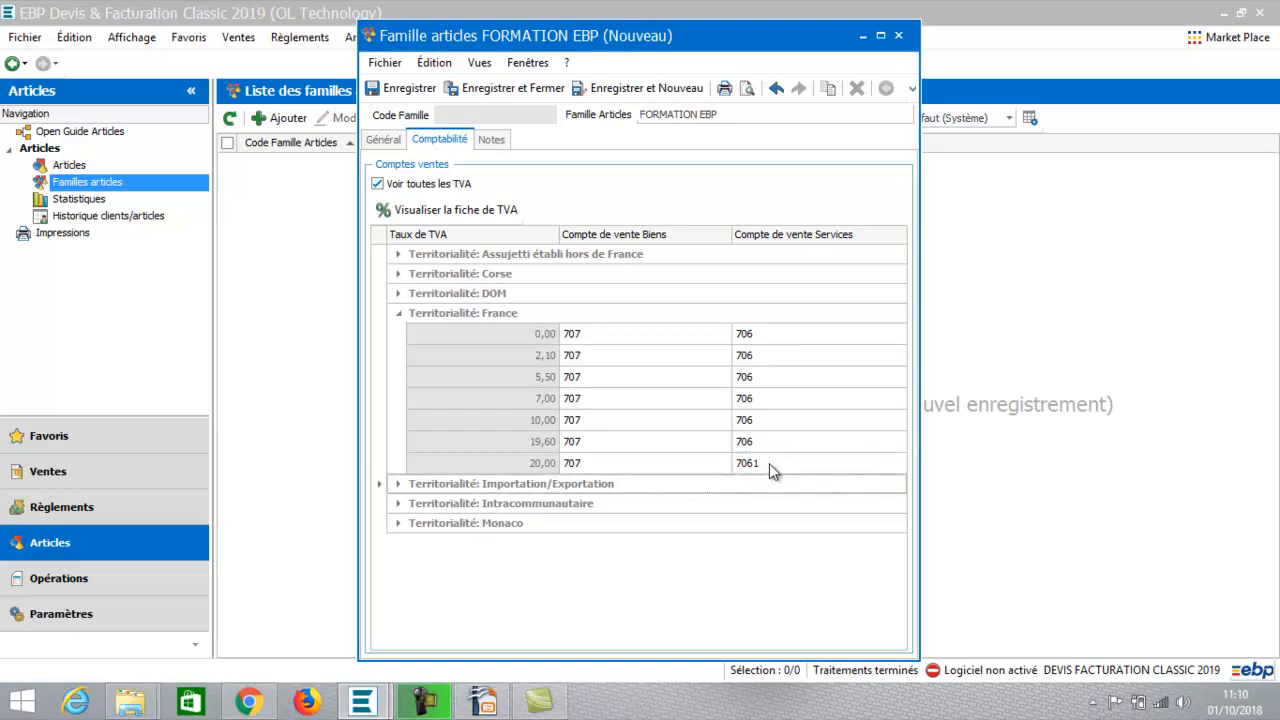
Save the family and start another new one named FORMATION CIEL
left_click(614, 90)
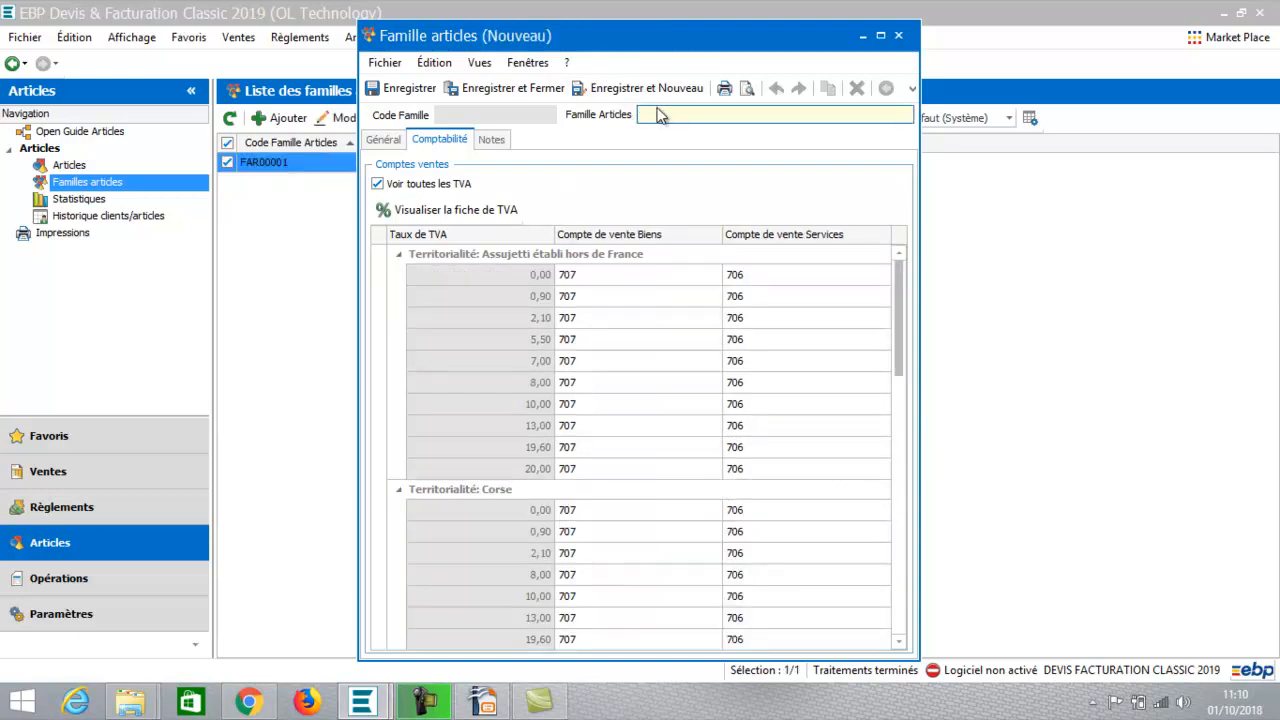
type("FORMATION CIEL")
Set the second family's services sales account for France at 20% VAT to 7062, and save and close the record
left_click(399, 256)
left_click(399, 273)
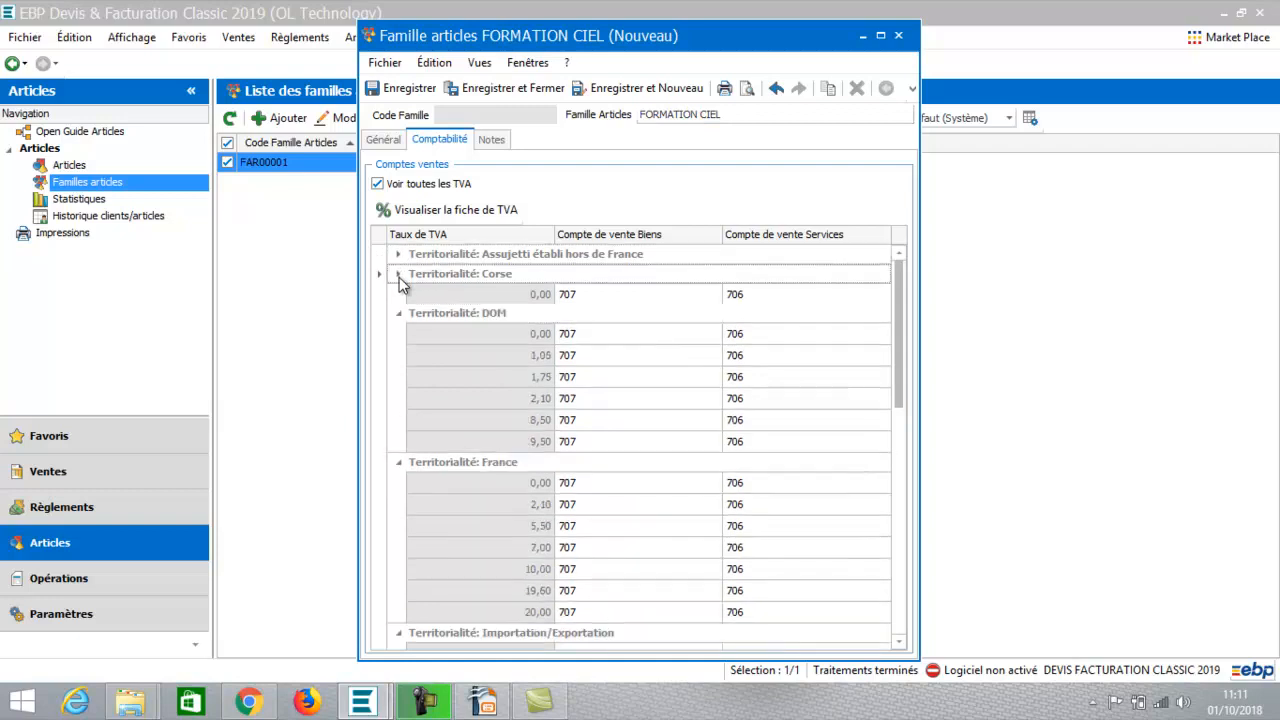
left_click(398, 296)
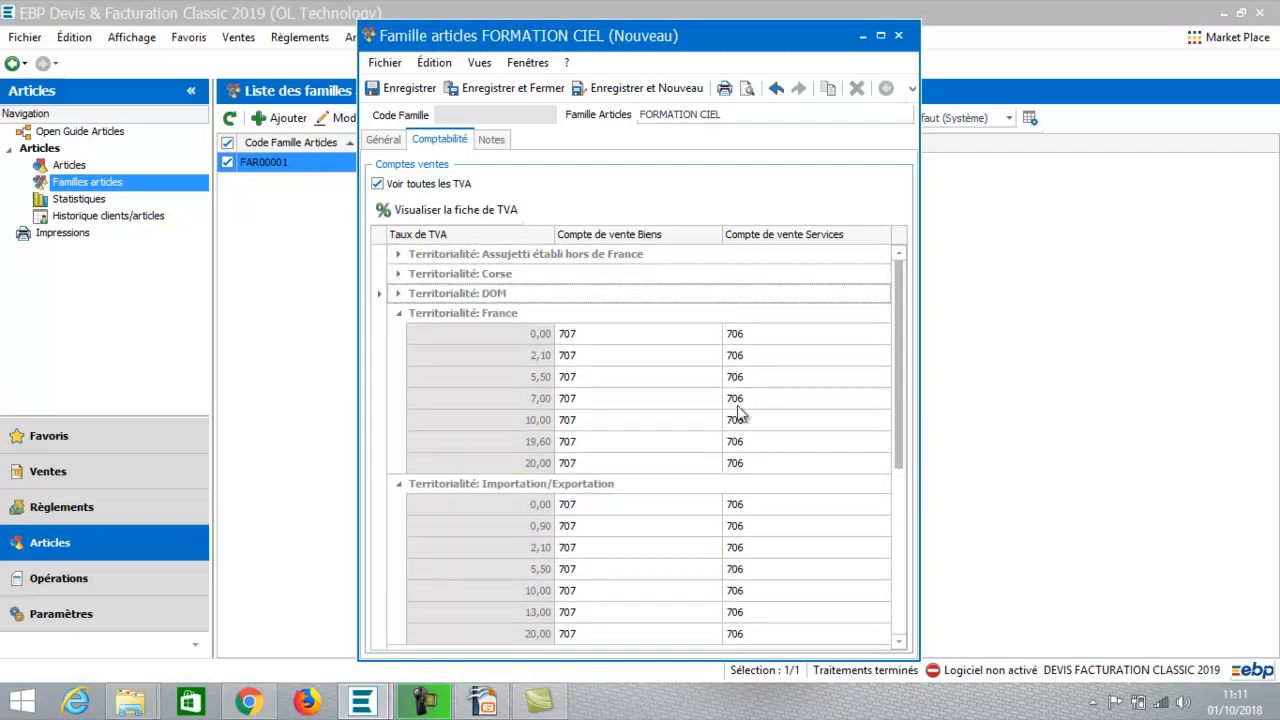
left_click(771, 463)
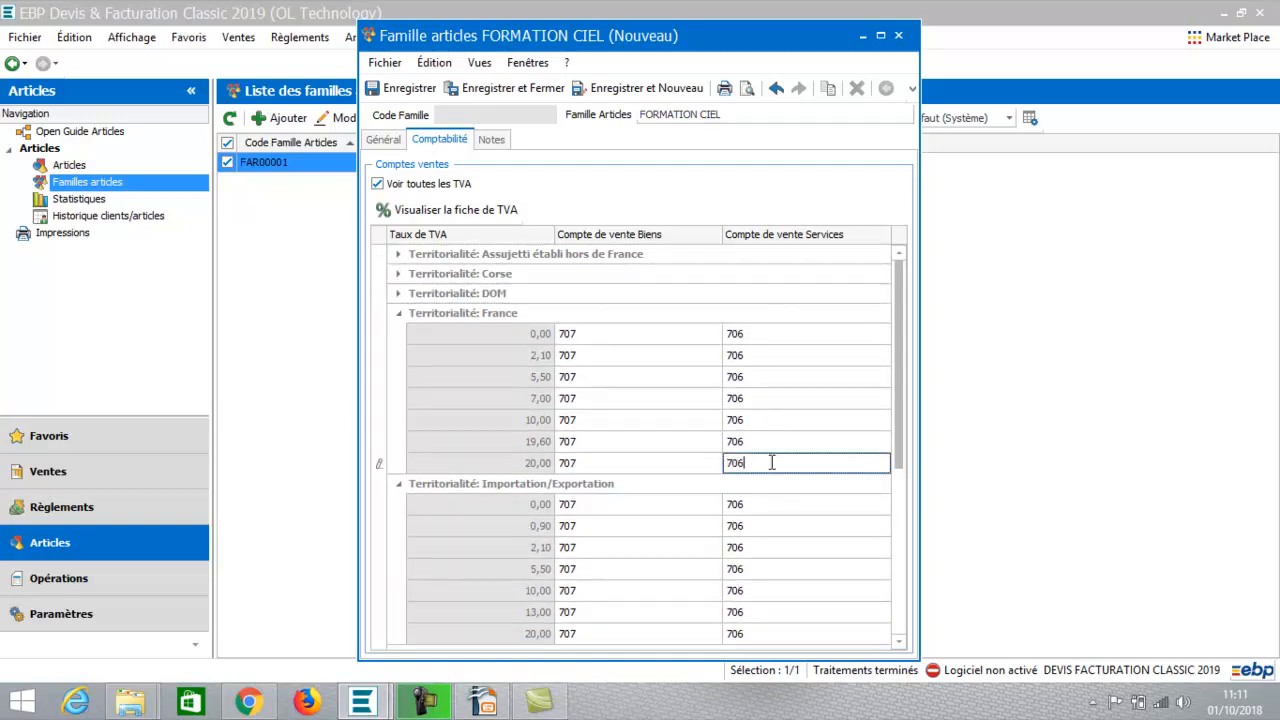
type("2")
key("Return")
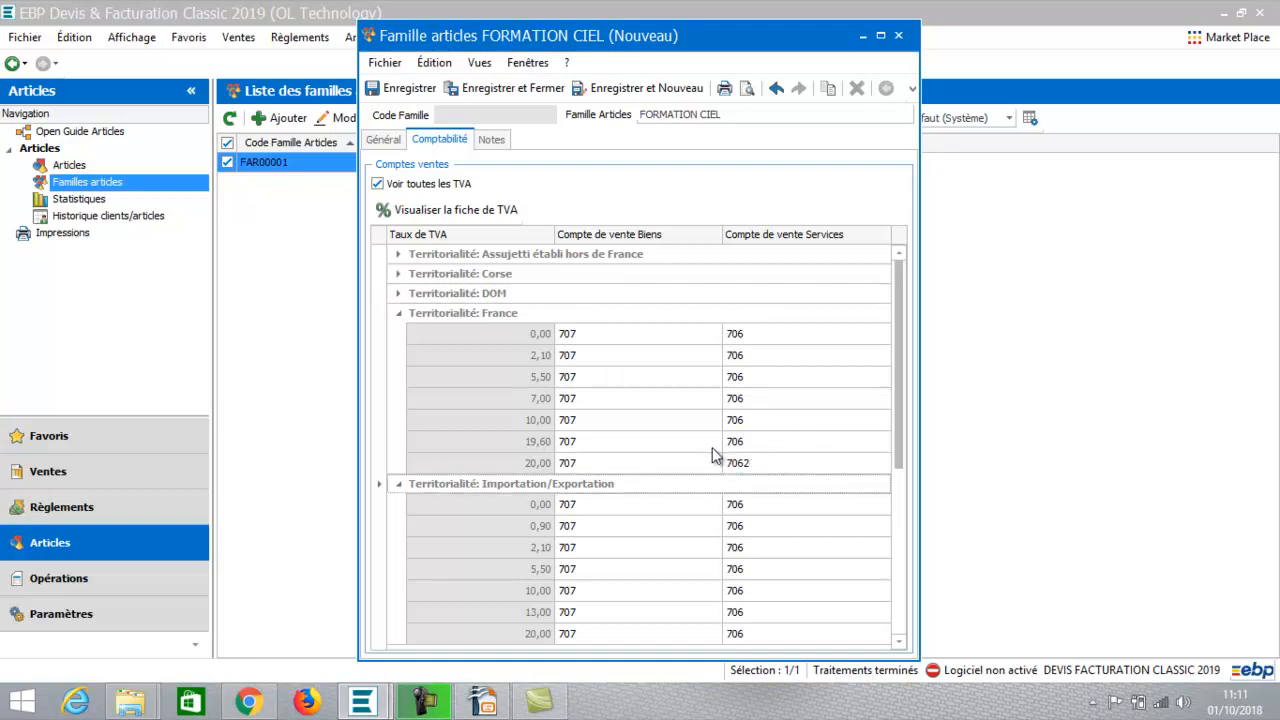
left_click(508, 90)
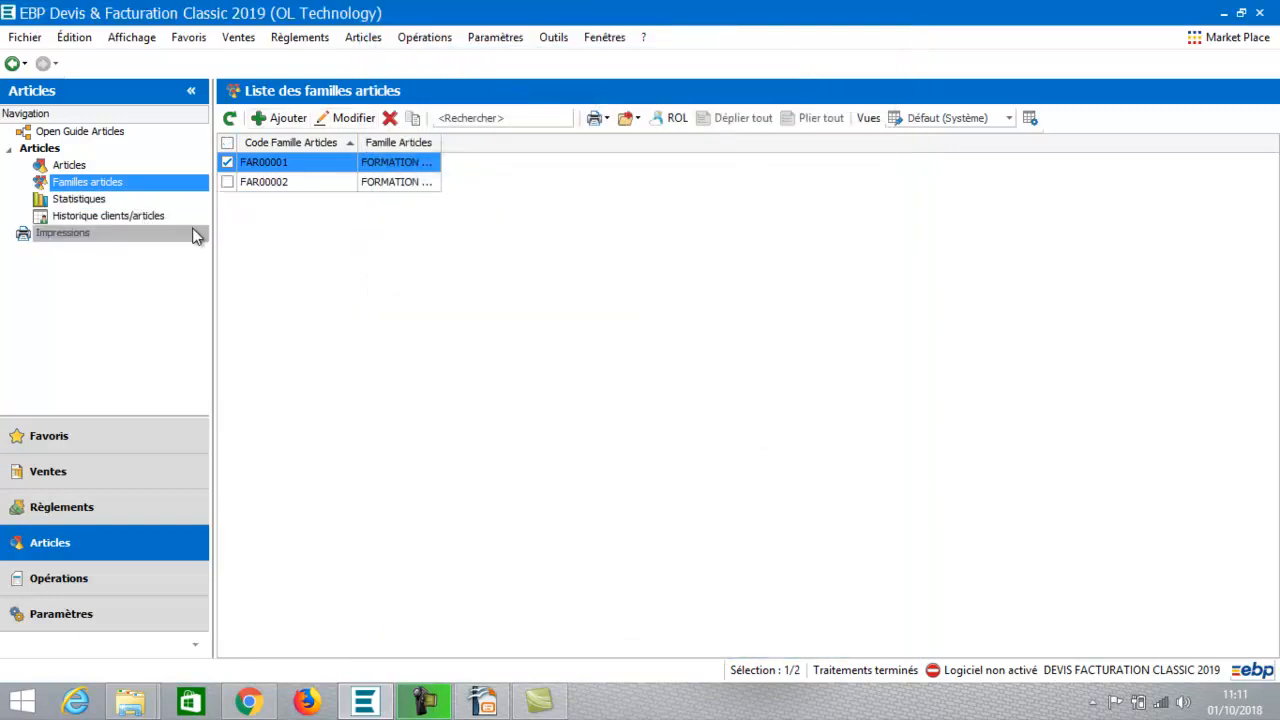